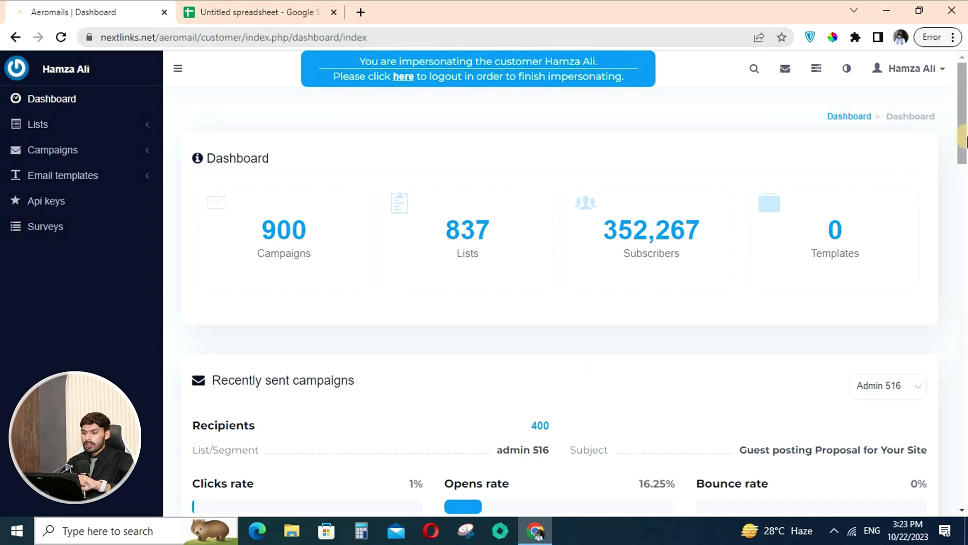
Review the dashboard's recently sent campaign statistics and the recent activity log, ending back at the overview counts.
{"action": "left_click_drag", "start_coordinate": [963, 143], "coordinate": [964, 183]}
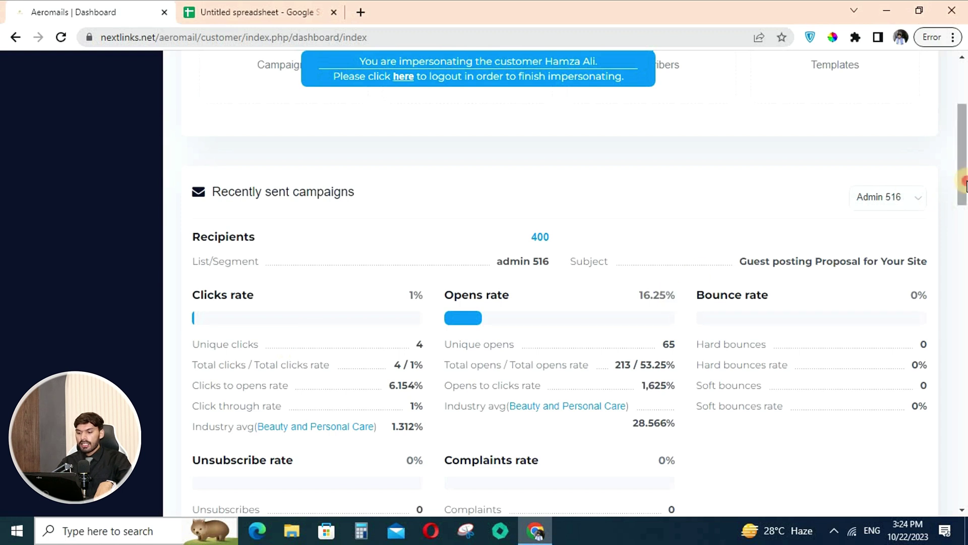
{"action": "left_click", "coordinate": [963, 257]}
{"action": "left_click", "coordinate": [963, 256]}
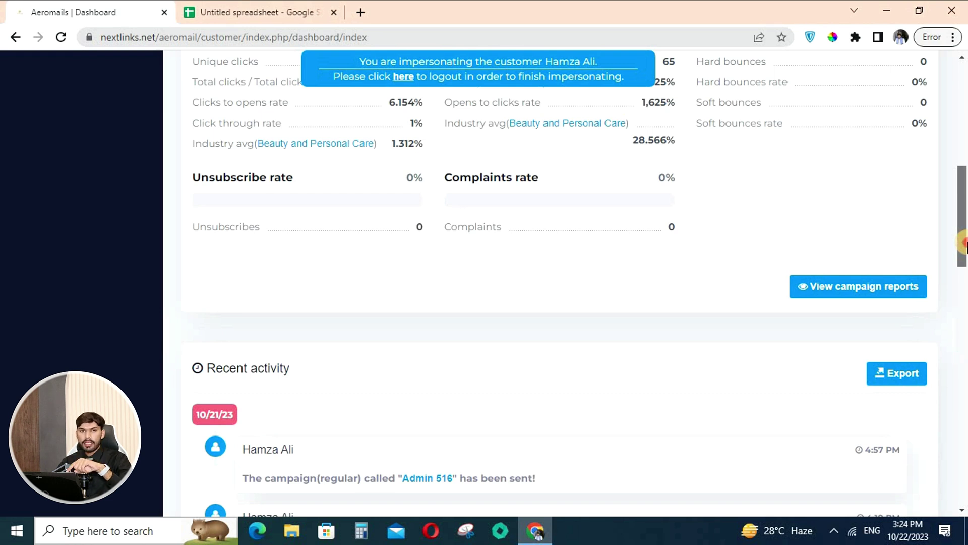
{"action": "left_click_drag", "start_coordinate": [963, 243], "coordinate": [963, 278]}
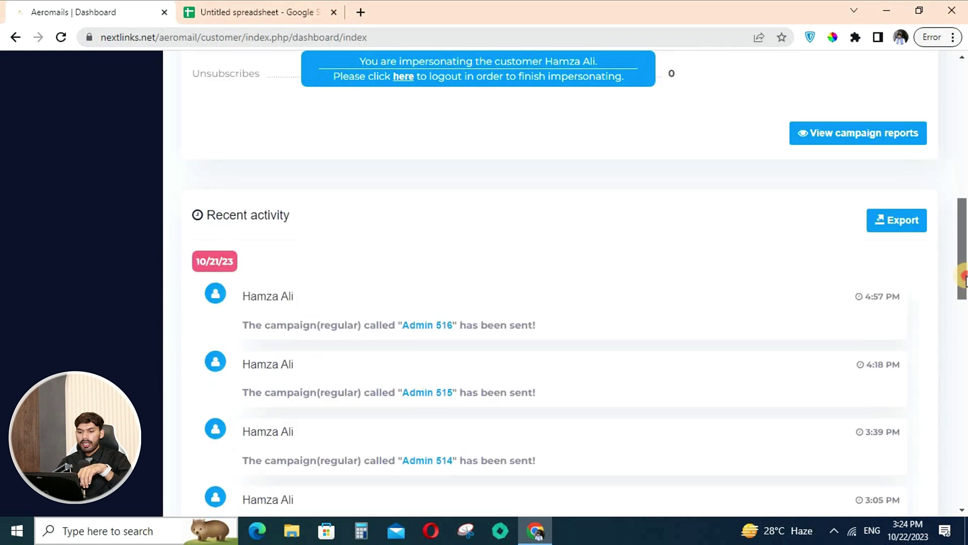
{"action": "scroll", "coordinate": [963, 278], "scroll_direction": "down", "scroll_amount": 15}
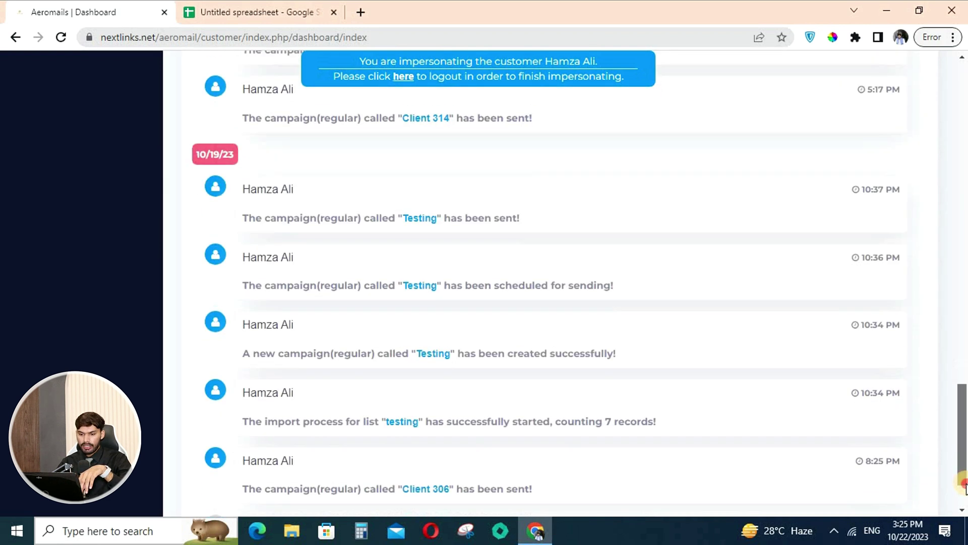
{"action": "left_click_drag", "start_coordinate": [966, 174], "coordinate": [965, 114]}
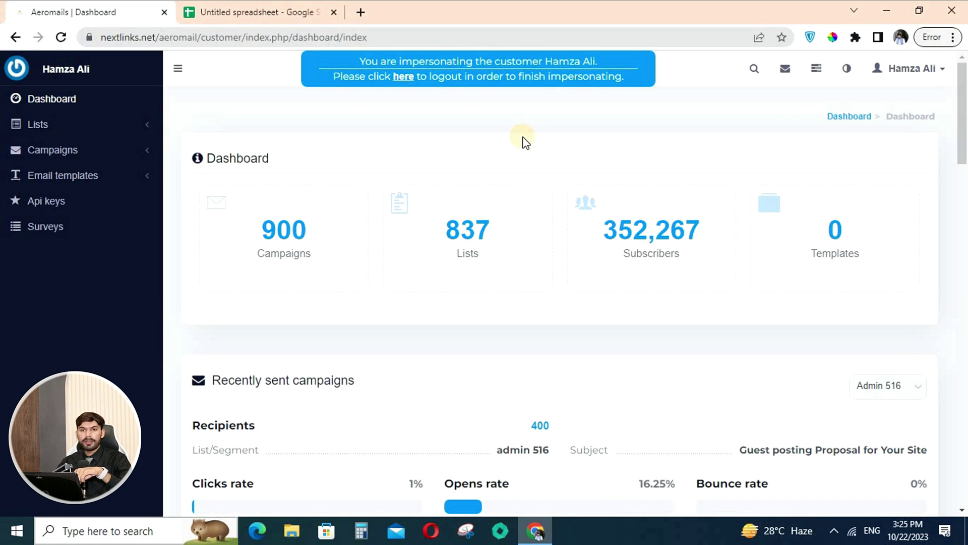
Open the customer's account page and review the profile fields and the account options.
{"action": "left_click", "coordinate": [882, 75]}
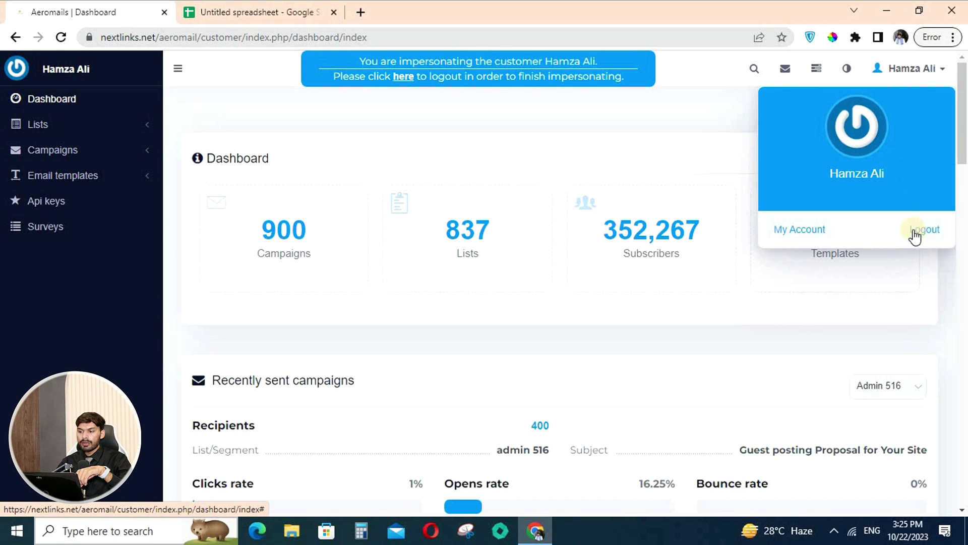
{"action": "left_click", "coordinate": [914, 233]}
{"action": "left_click", "coordinate": [803, 225]}
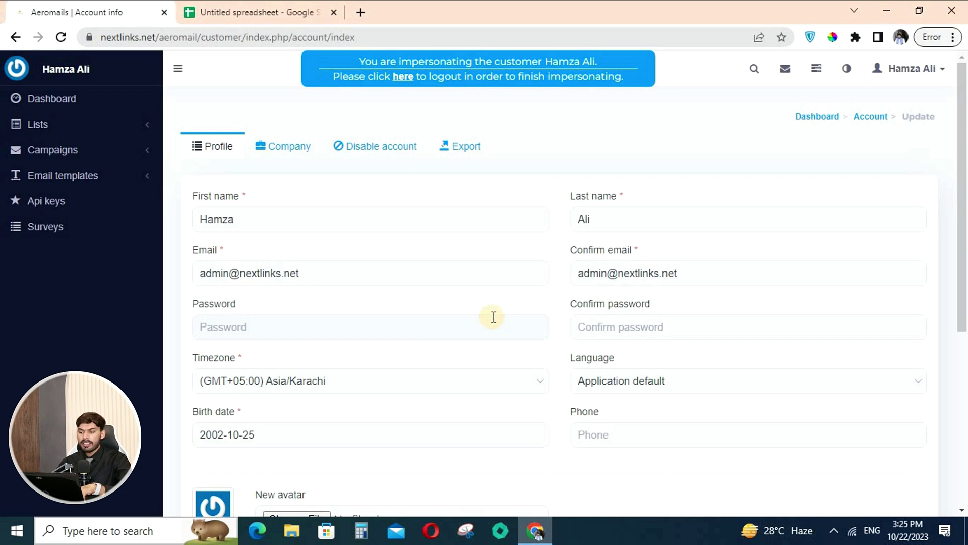
{"action": "mouse_move", "coordinate": [963, 230]}
{"action": "left_mouse_down"}
{"action": "mouse_move", "coordinate": [947, 391]}
{"action": "mouse_move", "coordinate": [963, 360]}
{"action": "mouse_move", "coordinate": [963, 215]}
{"action": "left_mouse_up"}
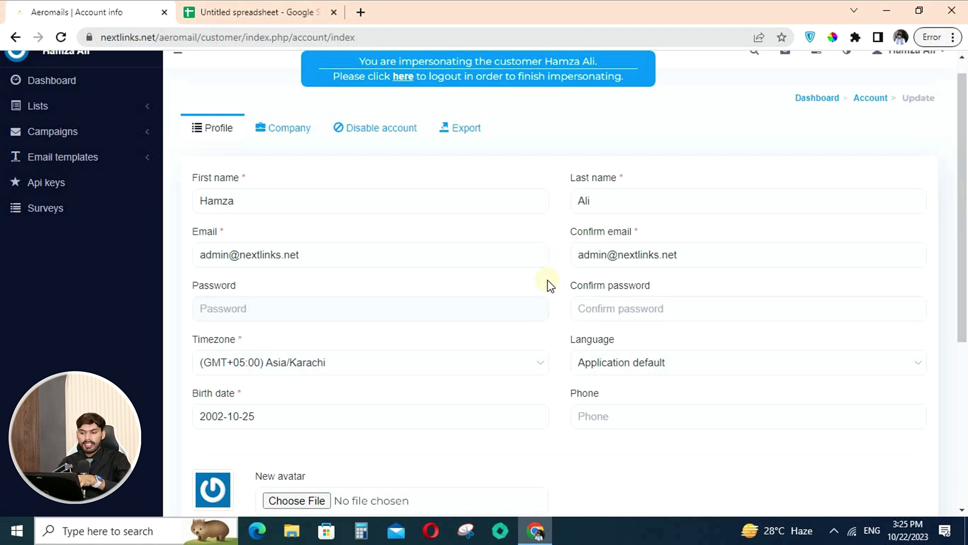
{"action": "left_click", "coordinate": [539, 307]}
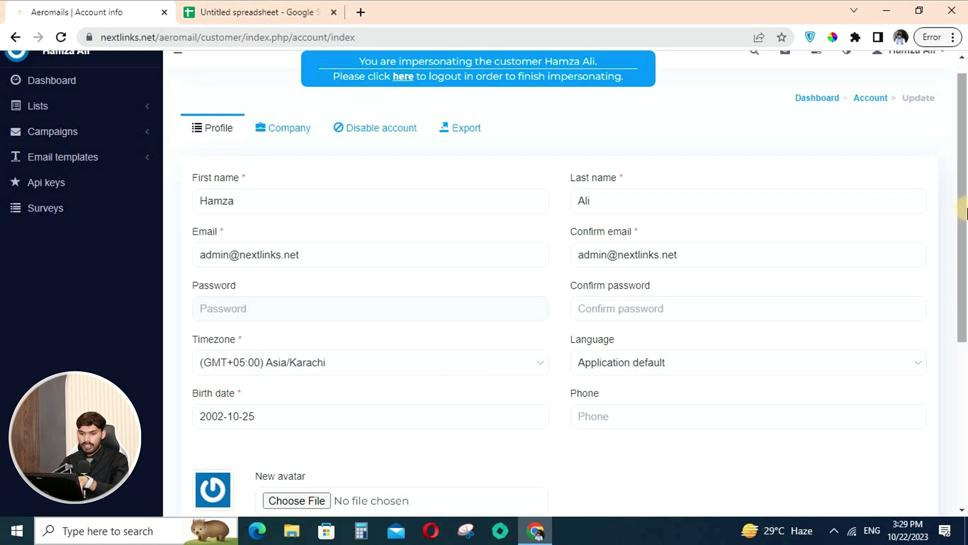
{"action": "scroll", "coordinate": [963, 174], "scroll_direction": "up", "scroll_amount": 1}
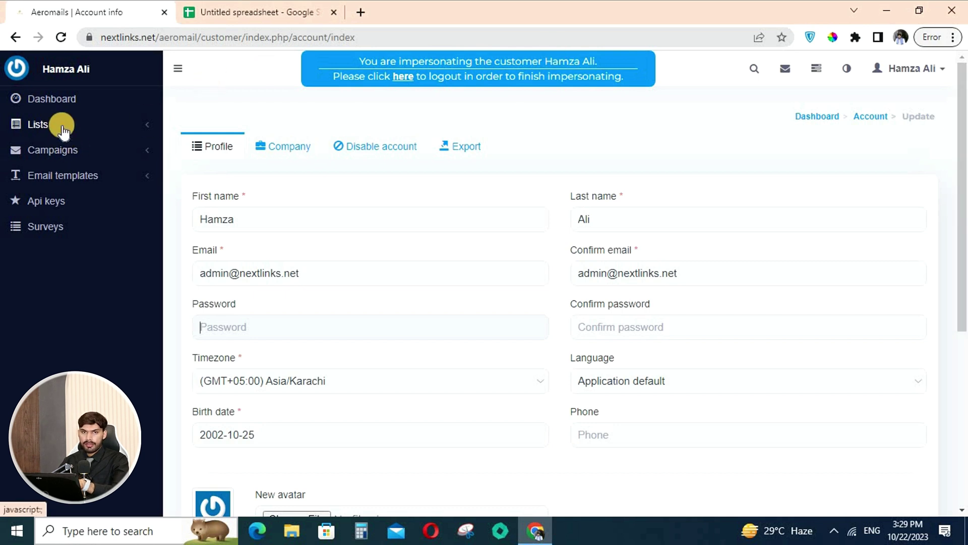
{"action": "left_click", "coordinate": [923, 73]}
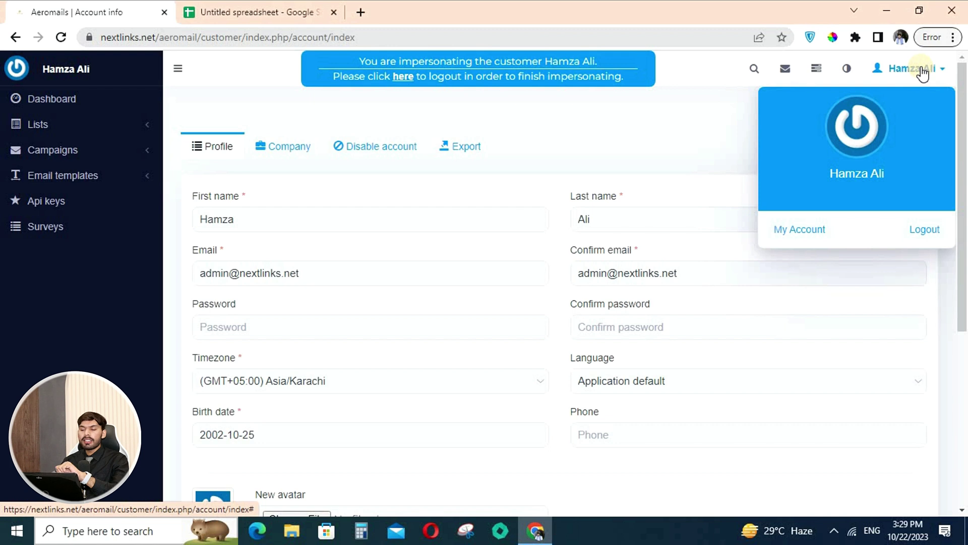
{"action": "left_click", "coordinate": [701, 121]}
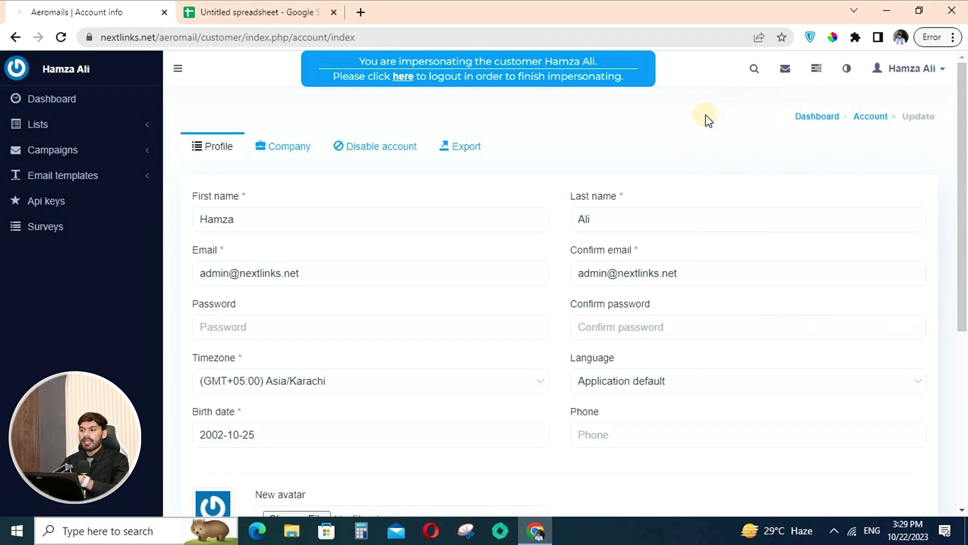
Switch the interface to dark mode and back to light mode.
{"action": "left_click", "coordinate": [847, 71]}
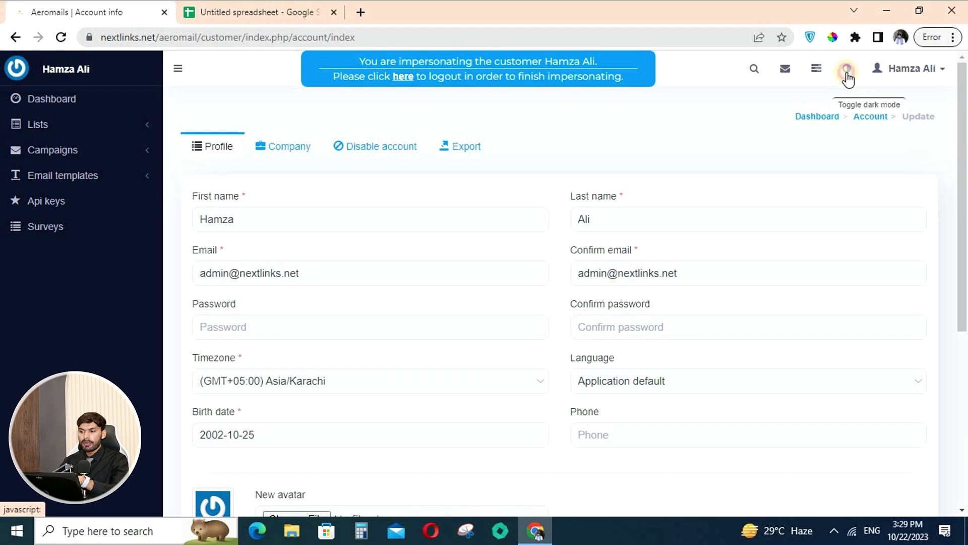
{"action": "left_click", "coordinate": [846, 70]}
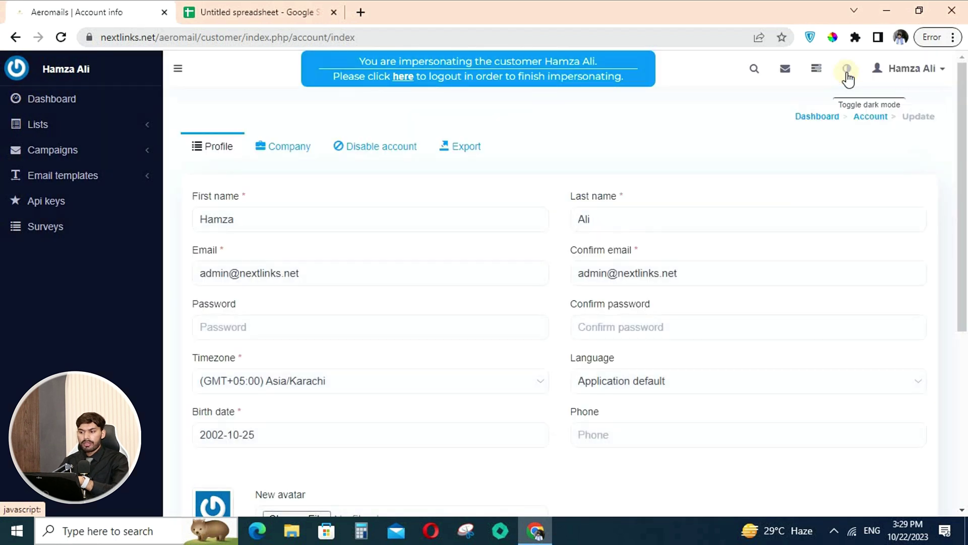
{"action": "left_click", "coordinate": [847, 71]}
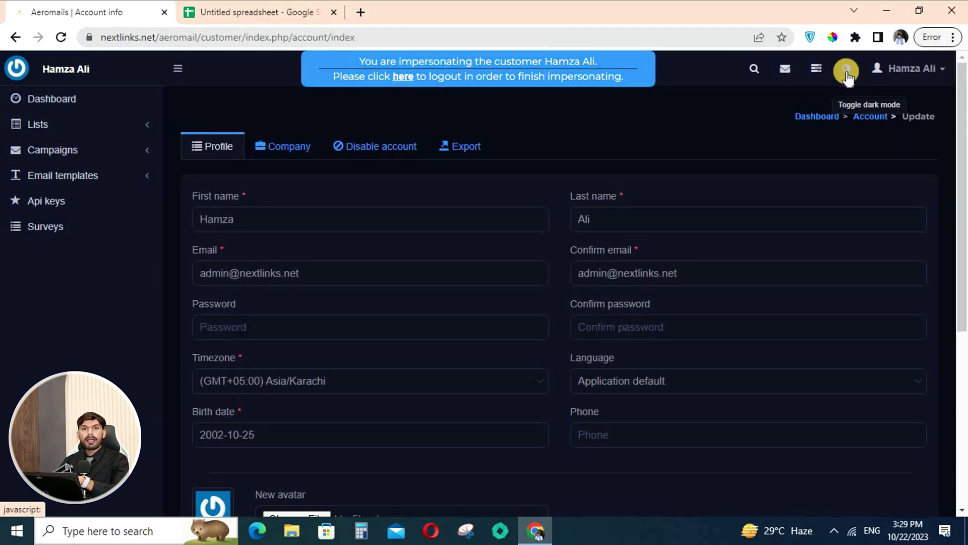
{"action": "left_click", "coordinate": [846, 71]}
{"action": "left_click", "coordinate": [847, 72]}
{"action": "left_click", "coordinate": [847, 72]}
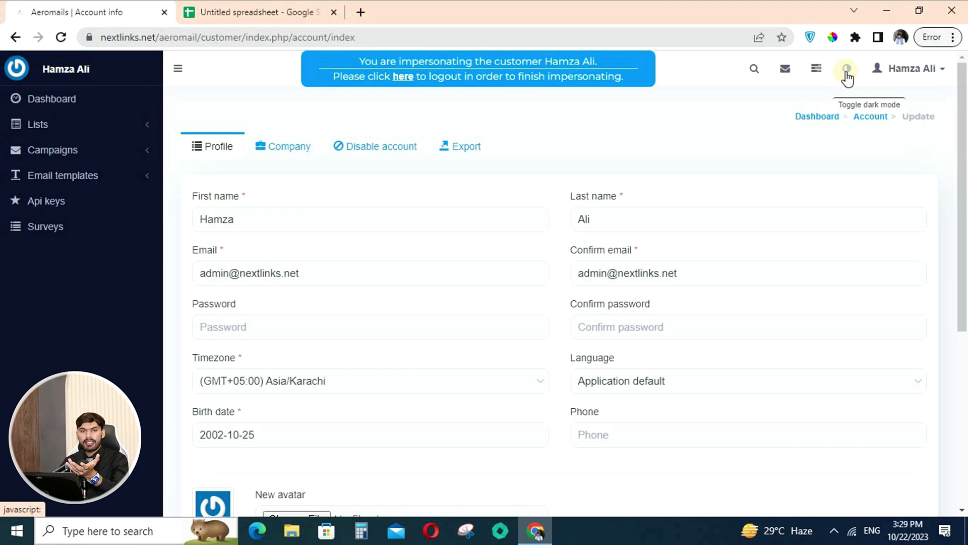
Check the account usage for quota, lists, campaigns and subscribers, and check for unread messages.
{"action": "left_click", "coordinate": [816, 72]}
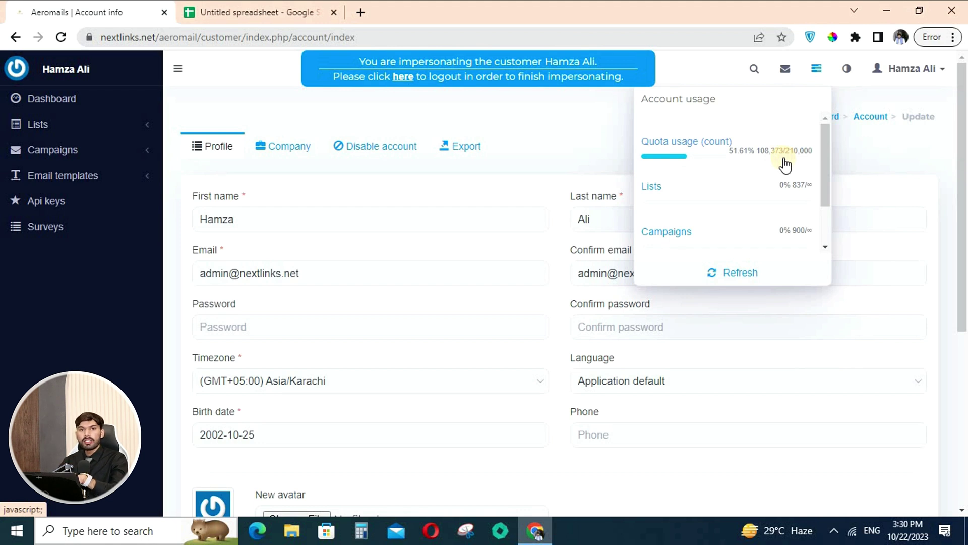
{"action": "left_click_drag", "start_coordinate": [827, 157], "coordinate": [829, 200]}
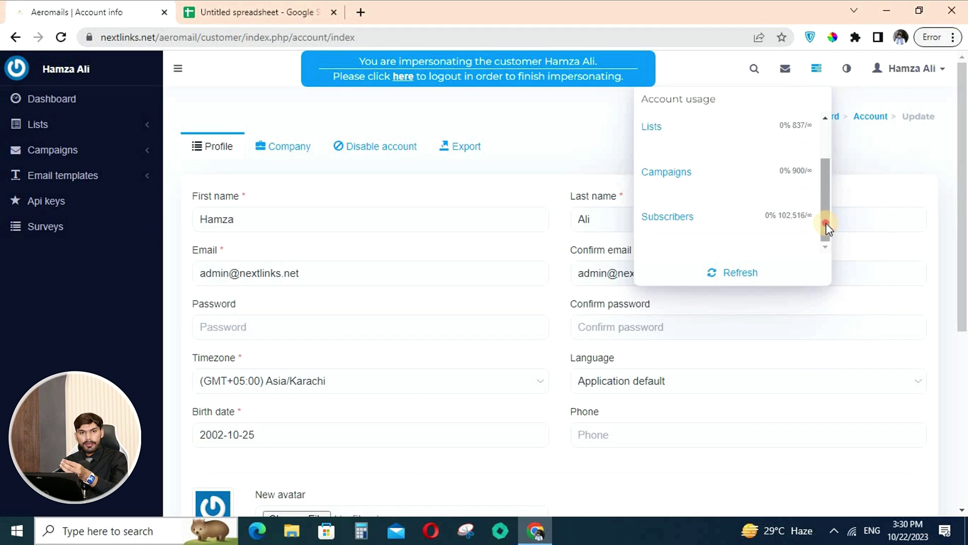
{"action": "left_click_drag", "start_coordinate": [826, 222], "coordinate": [829, 153]}
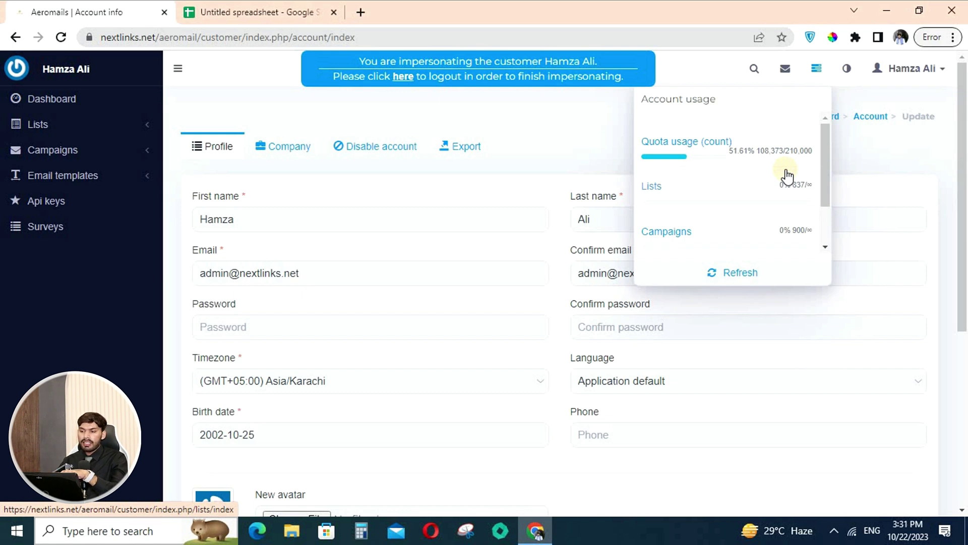
{"action": "left_click", "coordinate": [784, 72]}
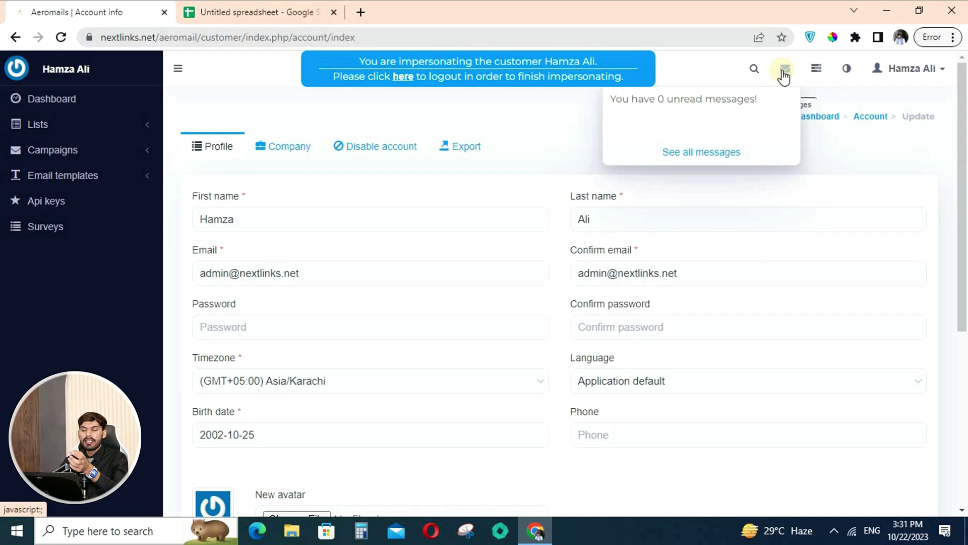
{"action": "left_click", "coordinate": [829, 136]}
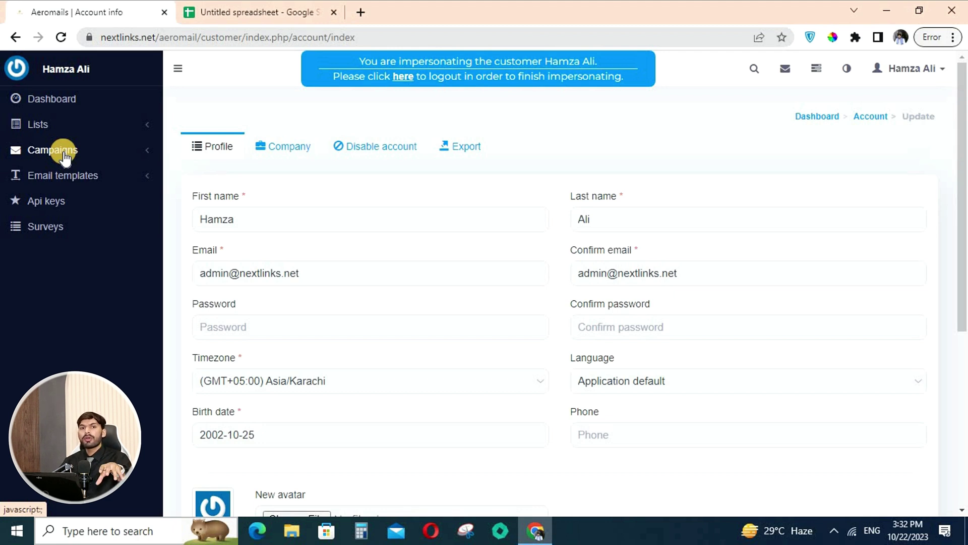
Open the overview of all subscriber lists and collapse the navigation sidebar to widen the table.
{"action": "left_click", "coordinate": [43, 123]}
{"action": "left_click", "coordinate": [35, 150]}
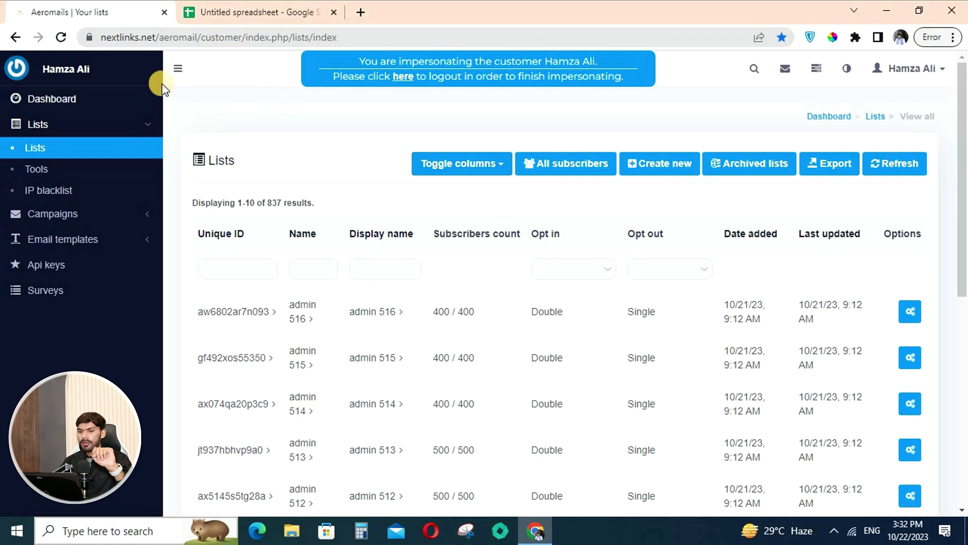
{"action": "left_click", "coordinate": [172, 73]}
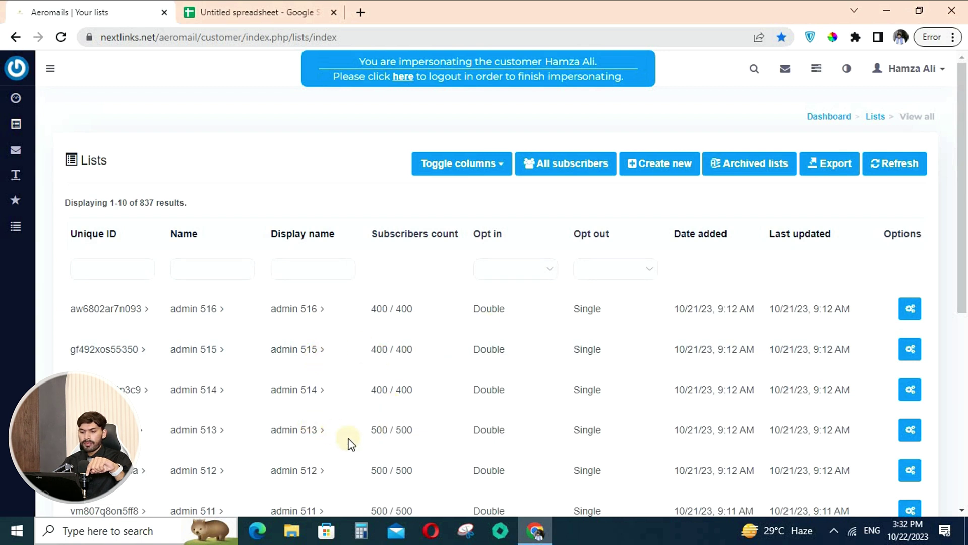
{"action": "mouse_move", "coordinate": [964, 151]}
{"action": "left_mouse_down"}
{"action": "mouse_move", "coordinate": [964, 302]}
{"action": "mouse_move", "coordinate": [965, 159]}
{"action": "left_mouse_up"}
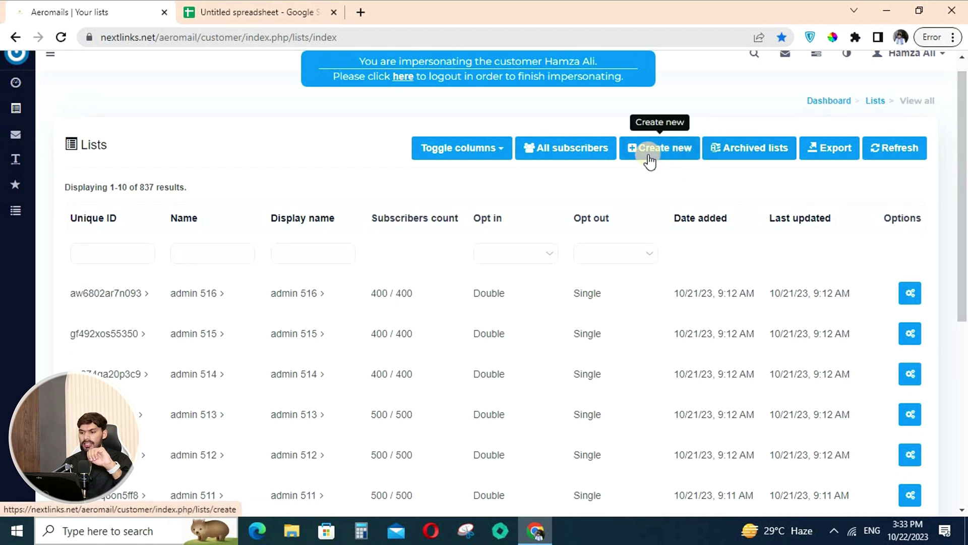
Examine which columns can be shown or hidden in the lists table, leaving the selection as it is.
{"action": "left_click", "coordinate": [481, 151]}
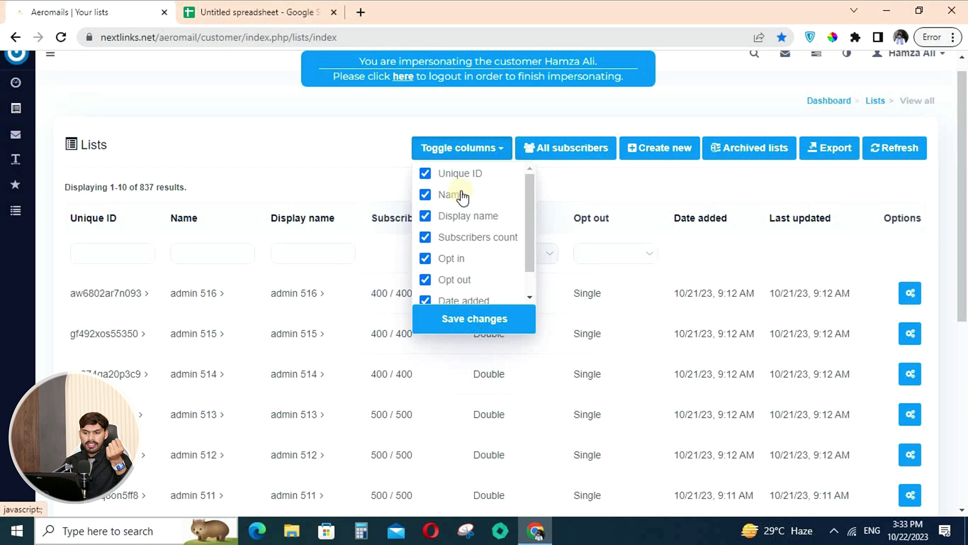
{"action": "left_click_drag", "start_coordinate": [525, 220], "coordinate": [526, 264]}
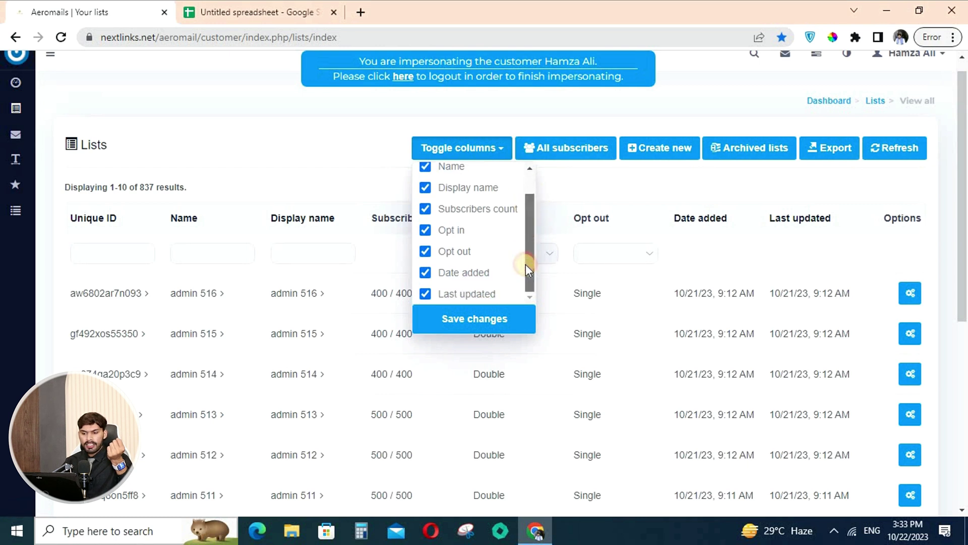
{"action": "left_click", "coordinate": [529, 171]}
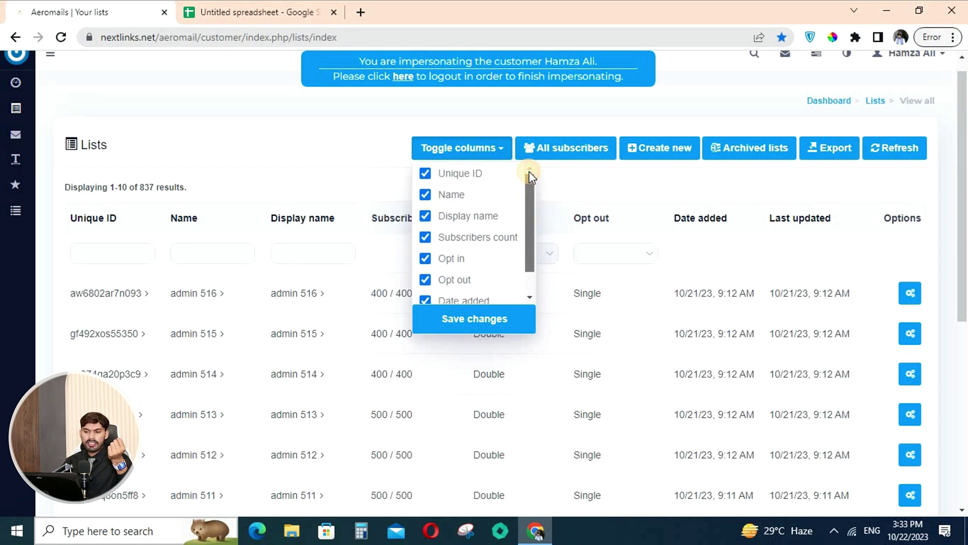
{"action": "left_click", "coordinate": [337, 151]}
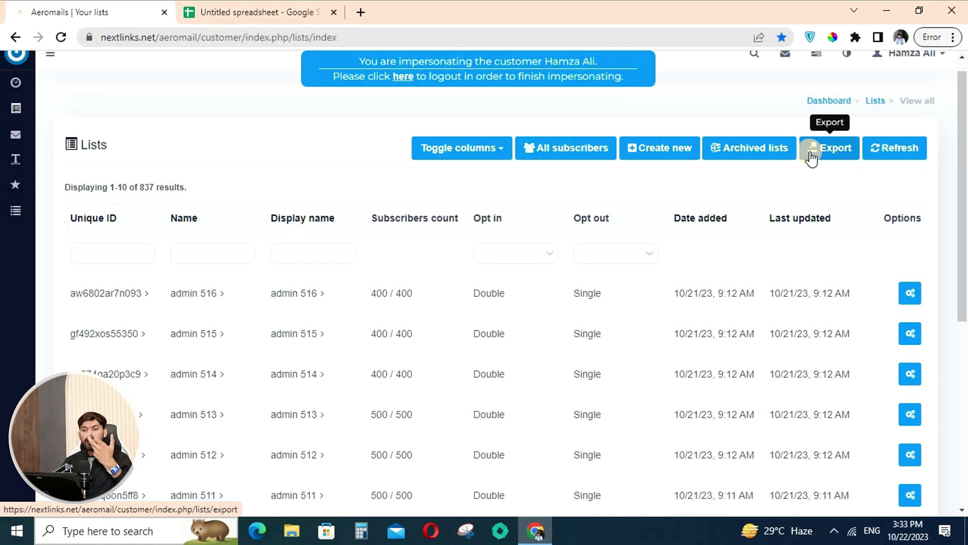
{"action": "scroll", "coordinate": [605, 146], "scroll_direction": "up", "scroll_amount": 1}
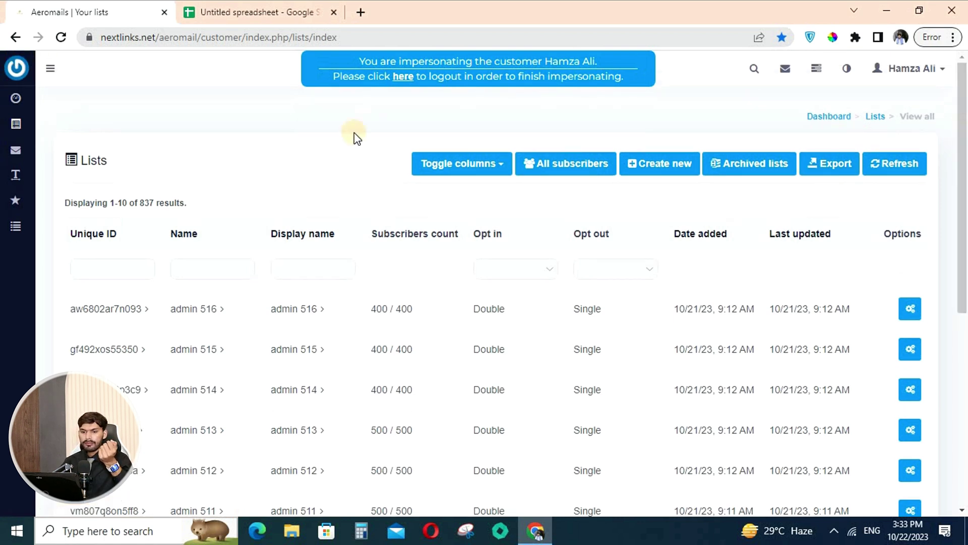
Open the overview of all campaigns and examine their status, delivered, opens and clicks columns with the sidebar collapsed.
{"action": "left_click", "coordinate": [60, 69]}
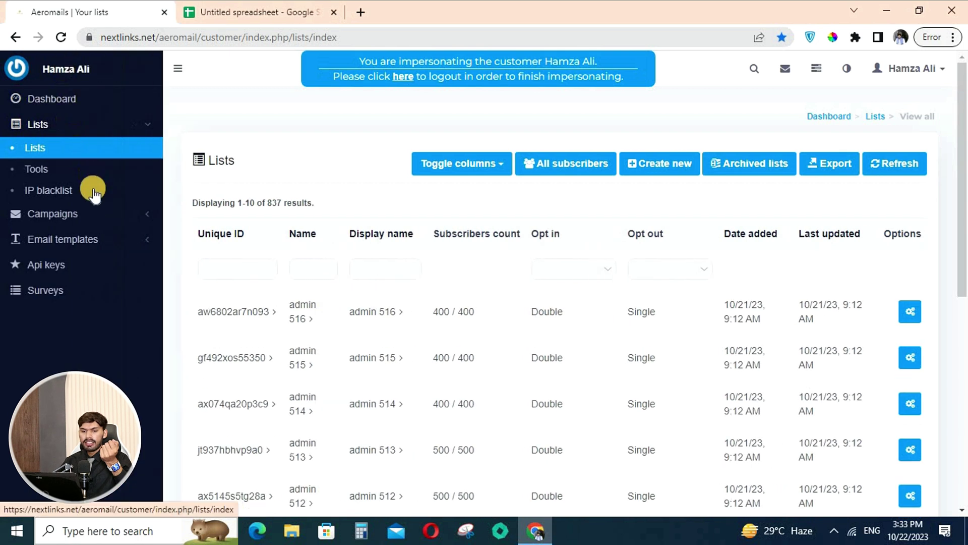
{"action": "left_click", "coordinate": [92, 216]}
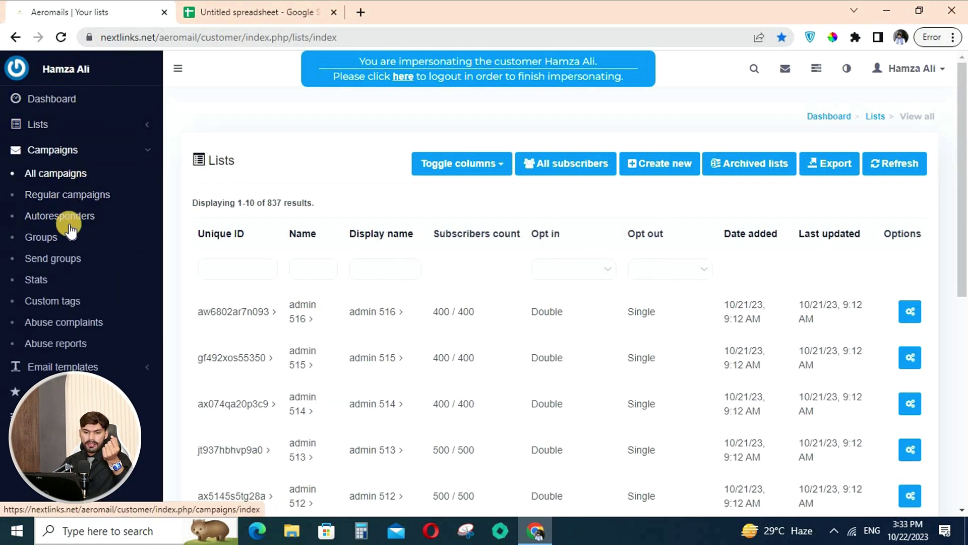
{"action": "left_click", "coordinate": [54, 171]}
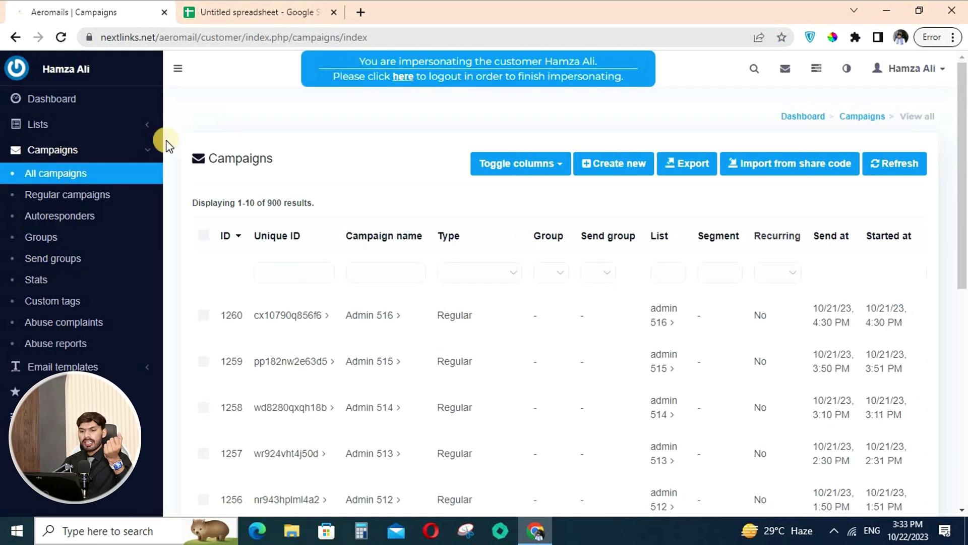
{"action": "left_click", "coordinate": [179, 69]}
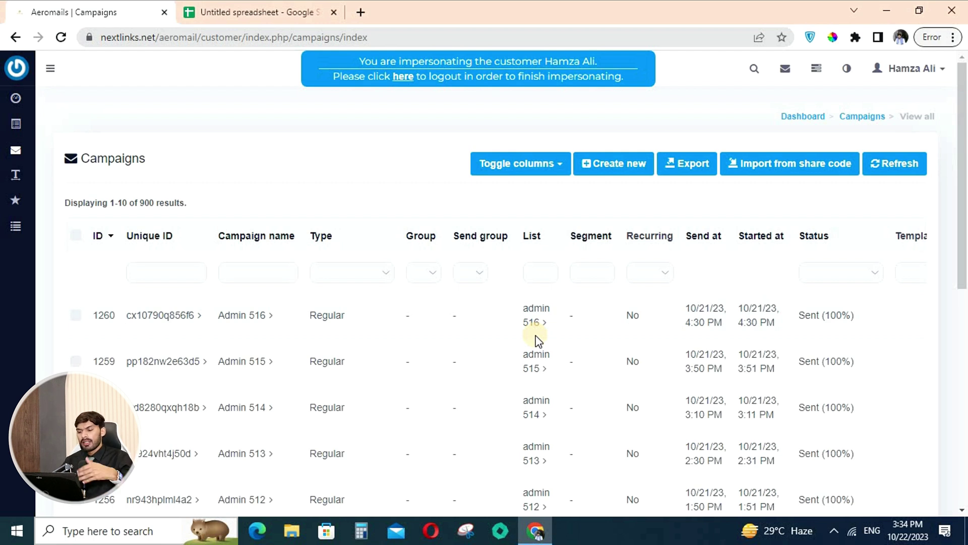
{"action": "mouse_move", "coordinate": [963, 231]}
{"action": "left_mouse_down"}
{"action": "mouse_move", "coordinate": [964, 356]}
{"action": "mouse_move", "coordinate": [964, 237]}
{"action": "left_mouse_up"}
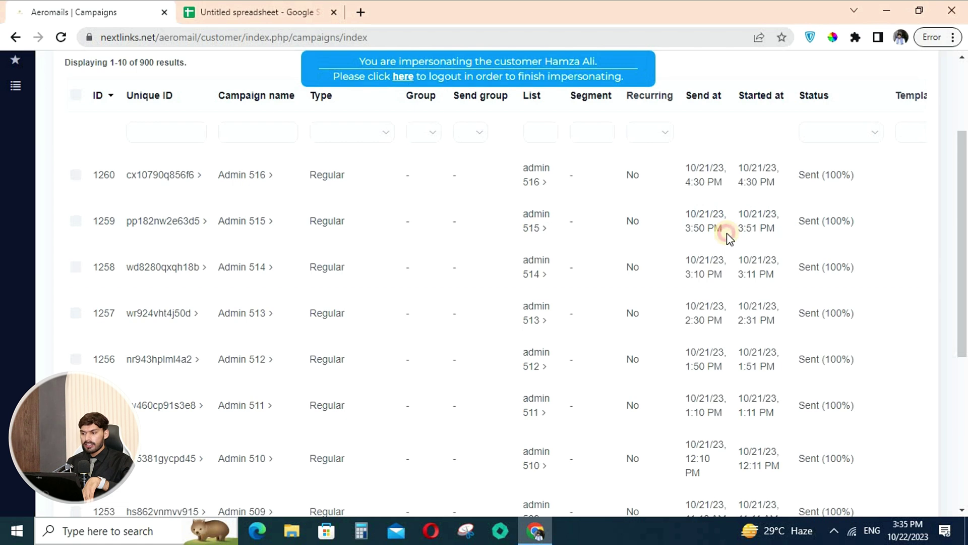
{"action": "scroll", "coordinate": [727, 234], "scroll_direction": "right", "scroll_amount": 3}
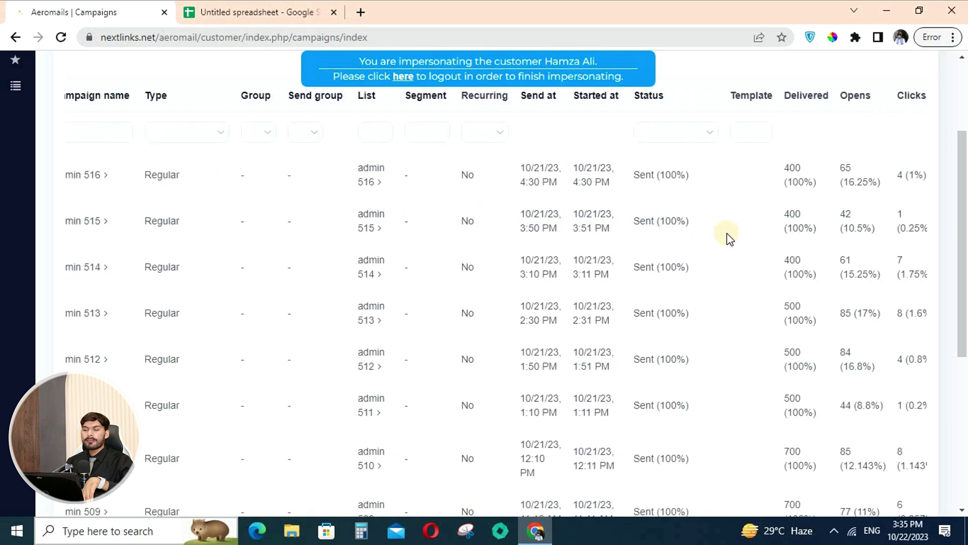
Compare the delivered count of the admin 516 campaign with the subscriber count in its list overview, opened in a separate browser tab.
{"action": "scroll", "coordinate": [727, 234], "scroll_direction": "right", "scroll_amount": 3}
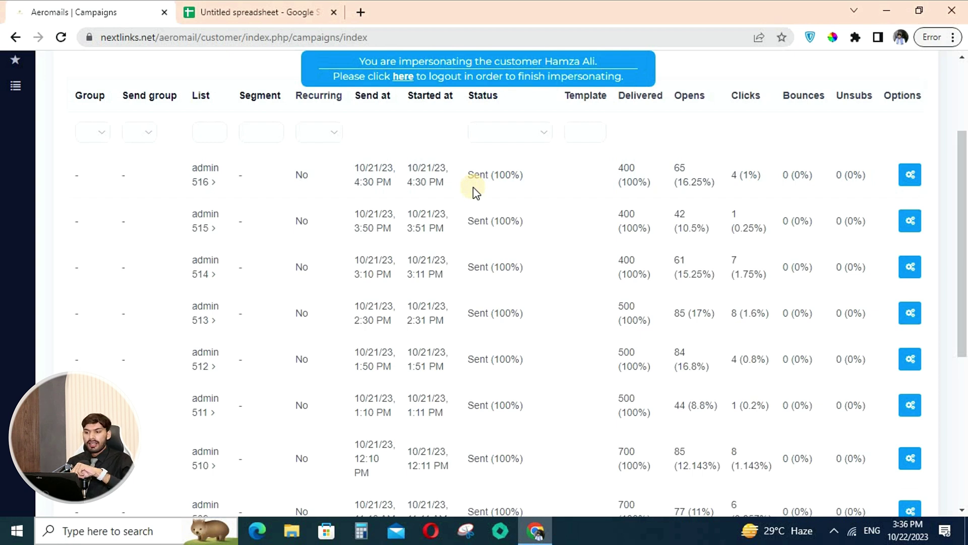
{"action": "double_click", "coordinate": [629, 168]}
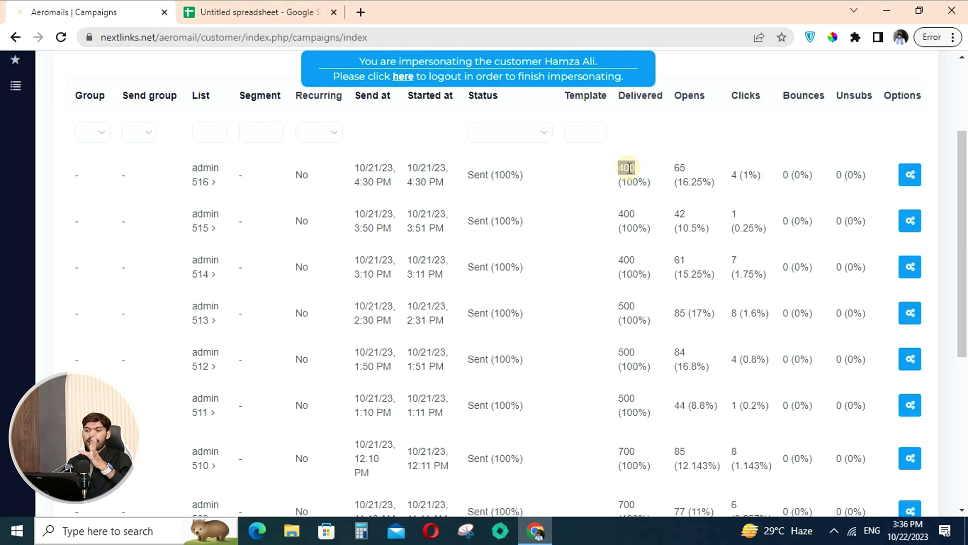
{"action": "right_click", "coordinate": [202, 182]}
{"action": "left_click", "coordinate": [213, 190]}
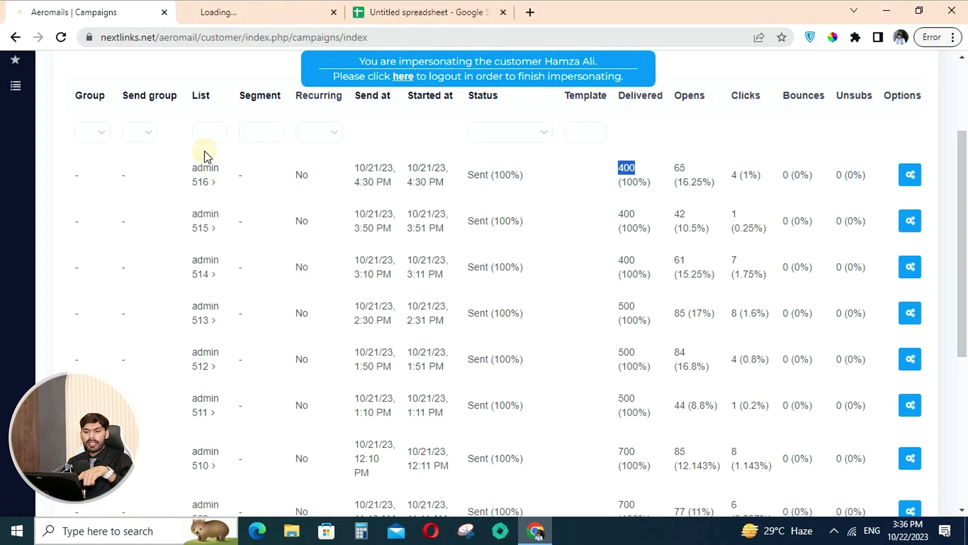
{"action": "left_click", "coordinate": [272, 7]}
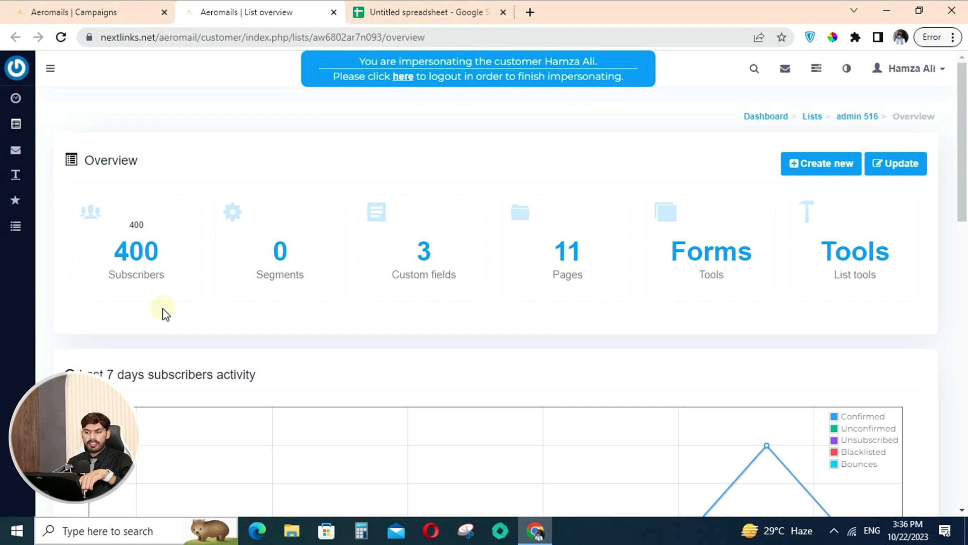
{"action": "left_click", "coordinate": [126, 12]}
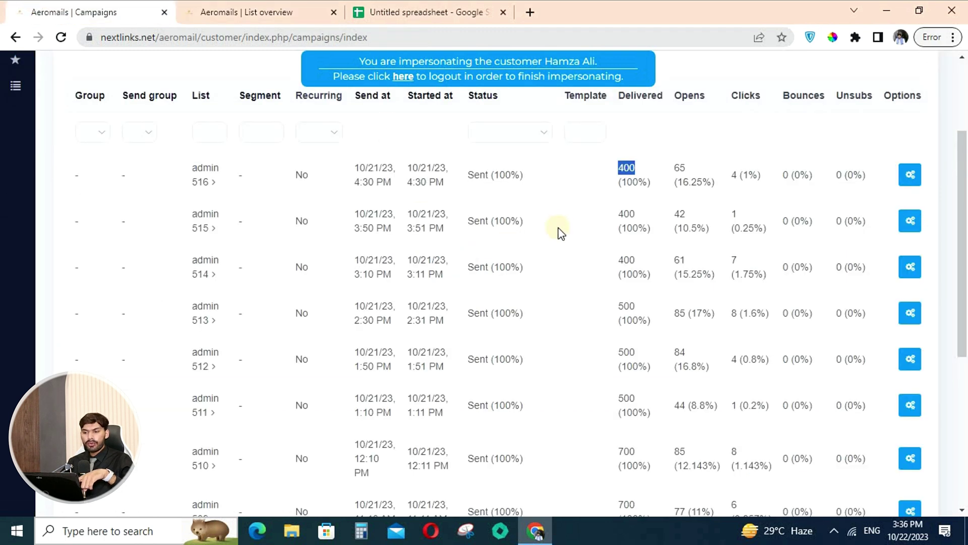
{"action": "left_click", "coordinate": [633, 167]}
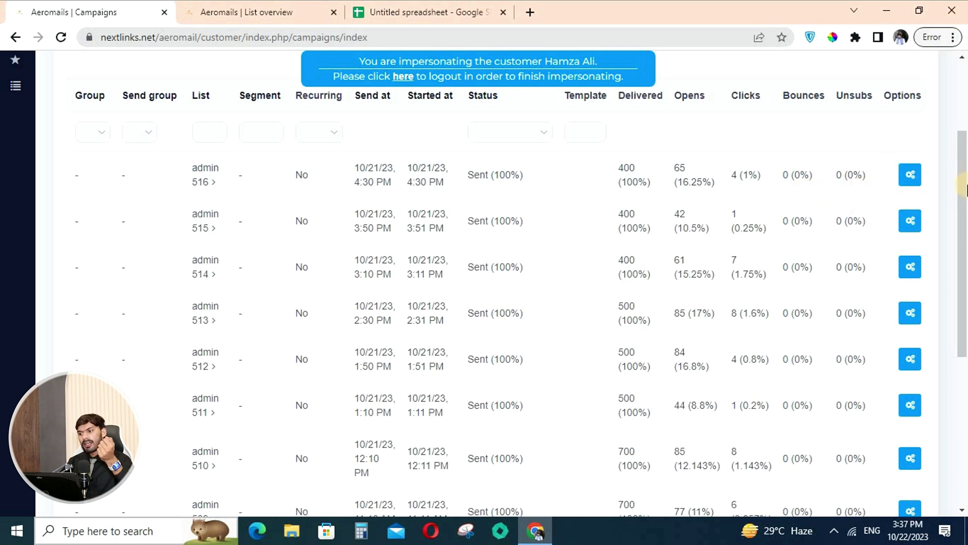
Expand the collapsed navigation sidebar and open the Templates page under Email templates.
{"action": "mouse_move", "coordinate": [963, 184]}
{"action": "left_mouse_down"}
{"action": "mouse_move", "coordinate": [963, 429]}
{"action": "mouse_move", "coordinate": [965, 103]}
{"action": "mouse_move", "coordinate": [953, 201]}
{"action": "mouse_move", "coordinate": [953, 186]}
{"action": "left_mouse_up"}
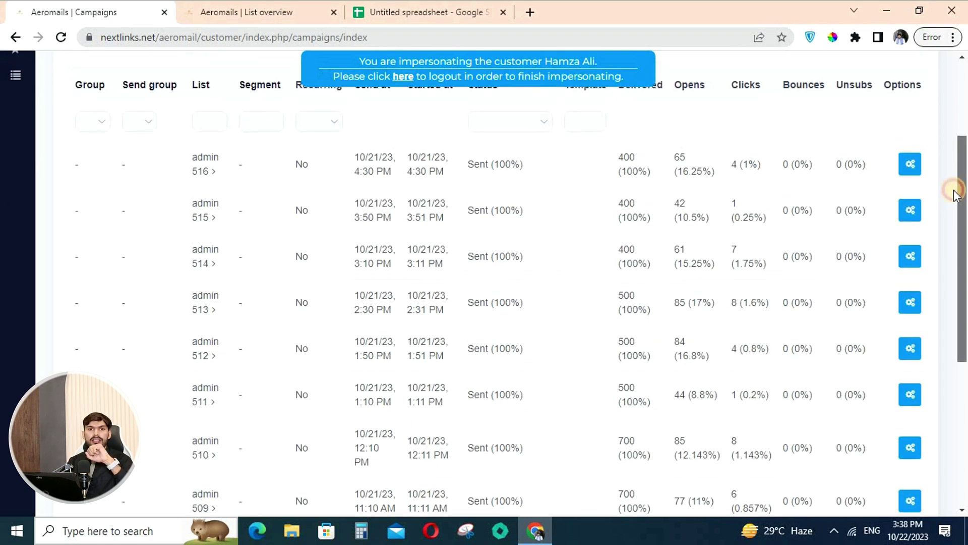
{"action": "left_click_drag", "start_coordinate": [954, 193], "coordinate": [961, 166]}
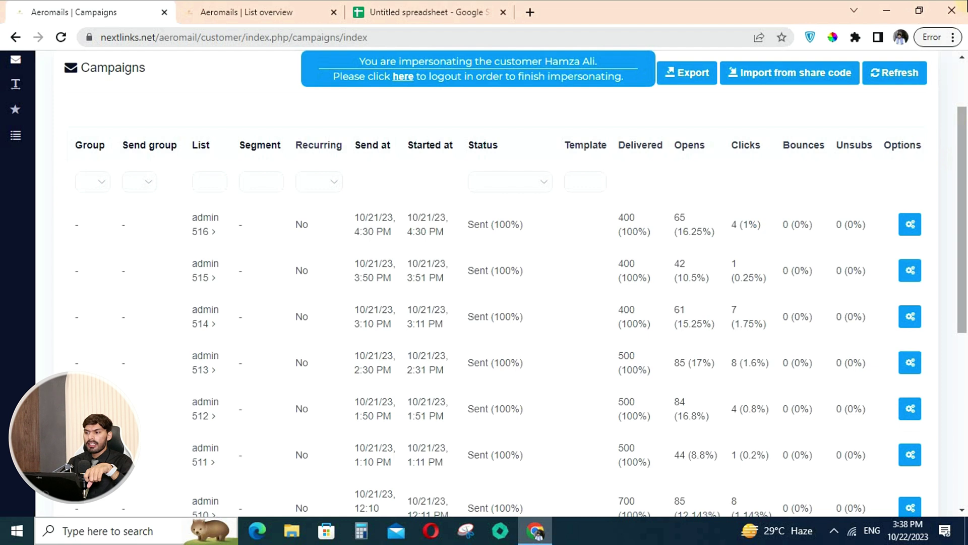
{"action": "scroll", "coordinate": [961, 166], "scroll_direction": "up", "scroll_amount": 2}
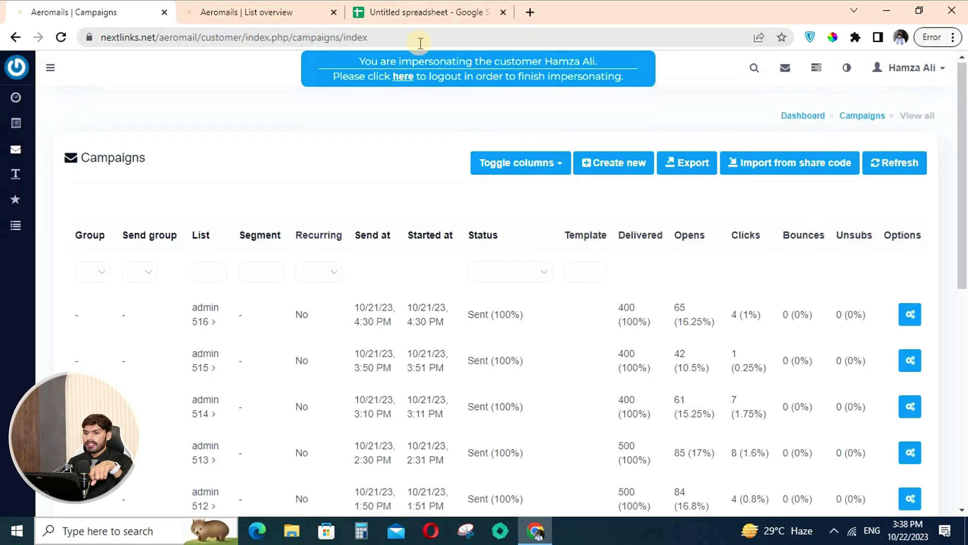
{"action": "left_click", "coordinate": [50, 67]}
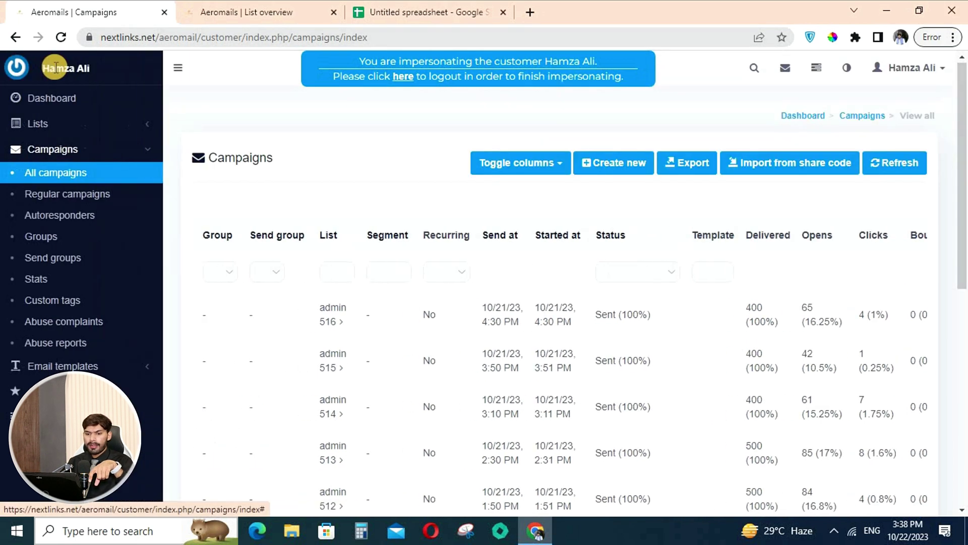
{"action": "left_click", "coordinate": [73, 366]}
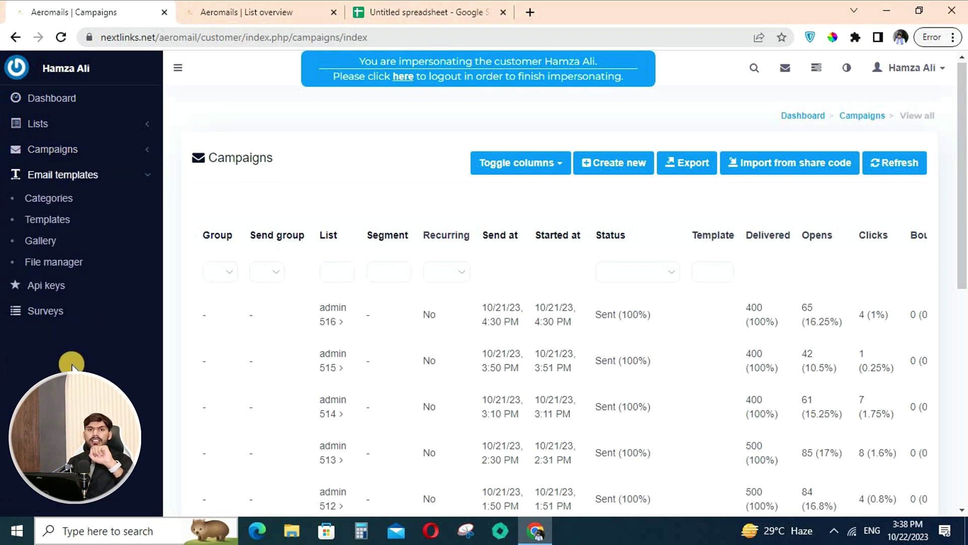
{"action": "left_click", "coordinate": [70, 222]}
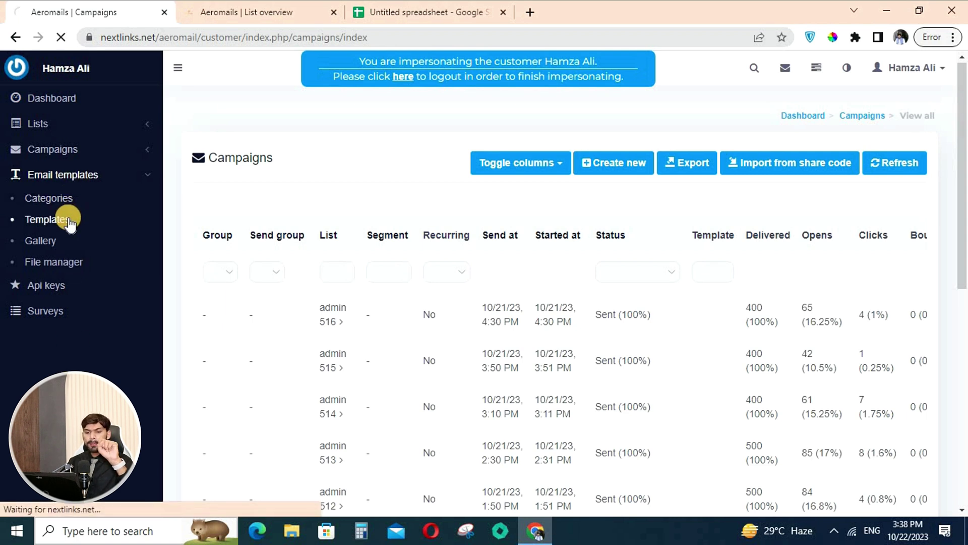